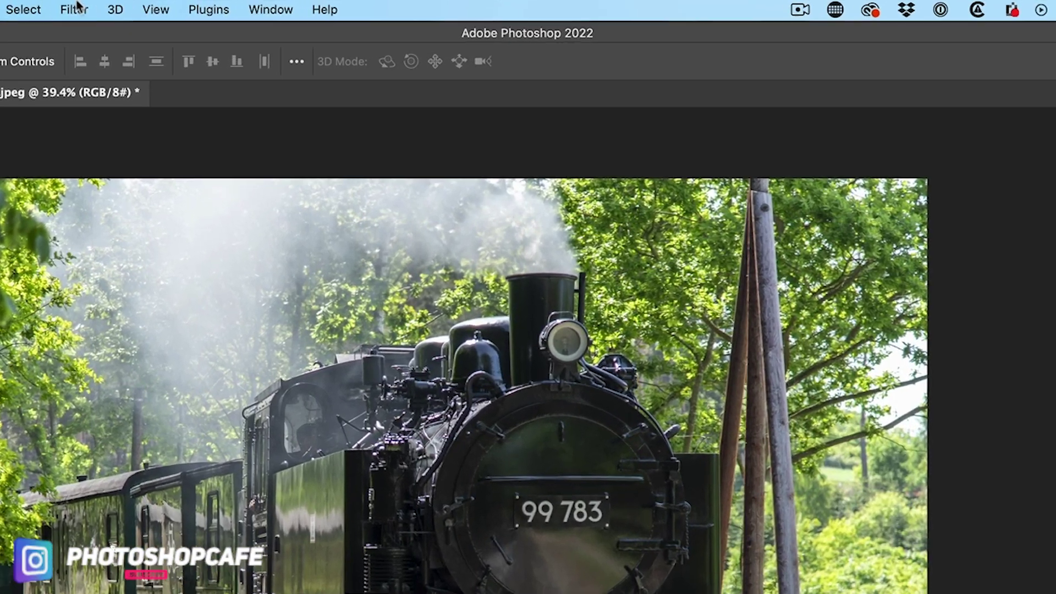
- Enable Depth Blur in Neural Filters, focused on the locomotive front, outputting only the depth map
click(74, 8)
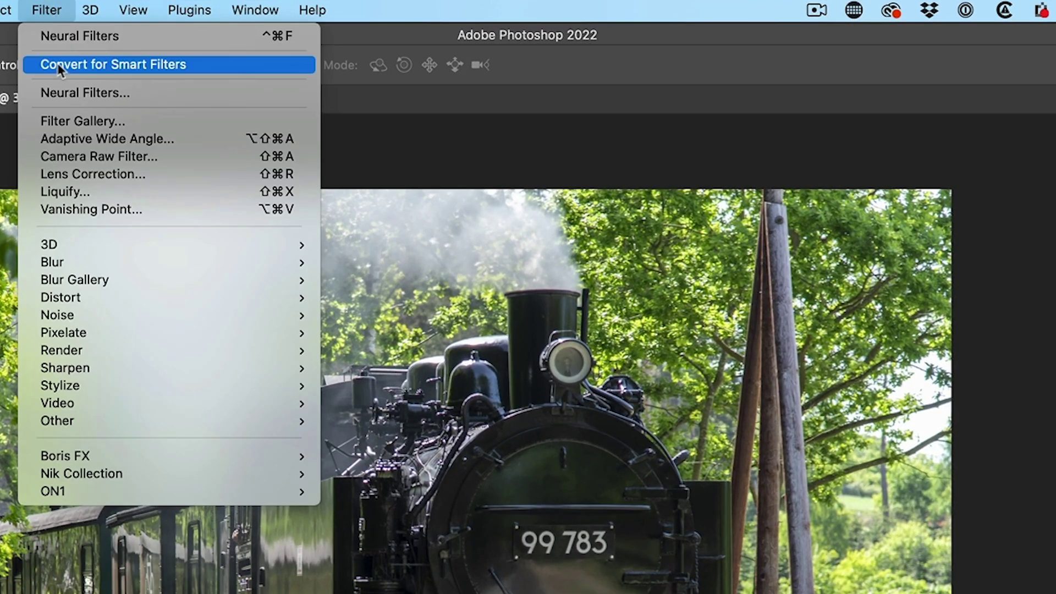
click(82, 93)
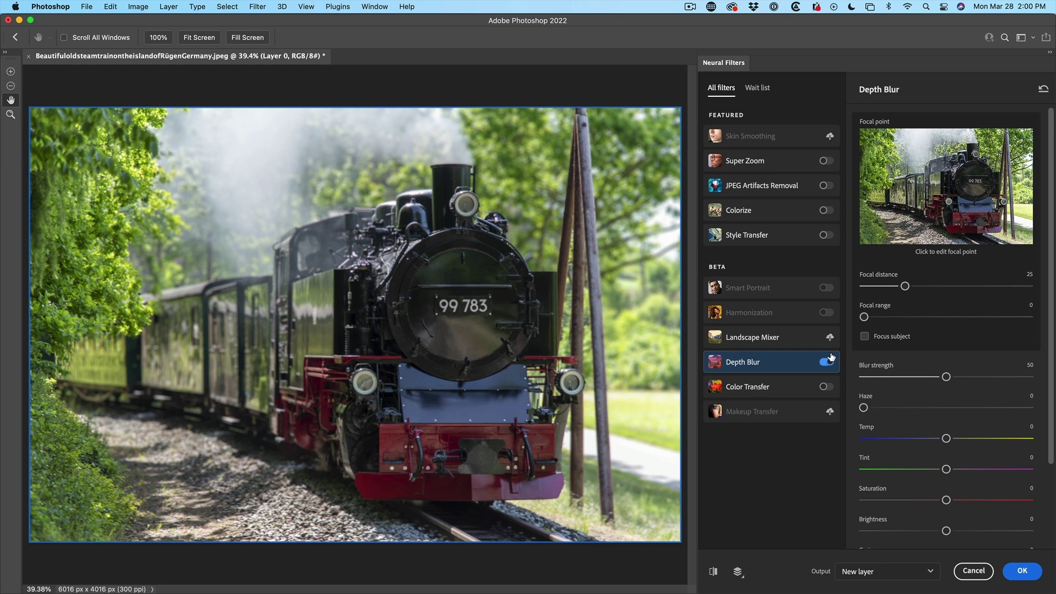
click(827, 361)
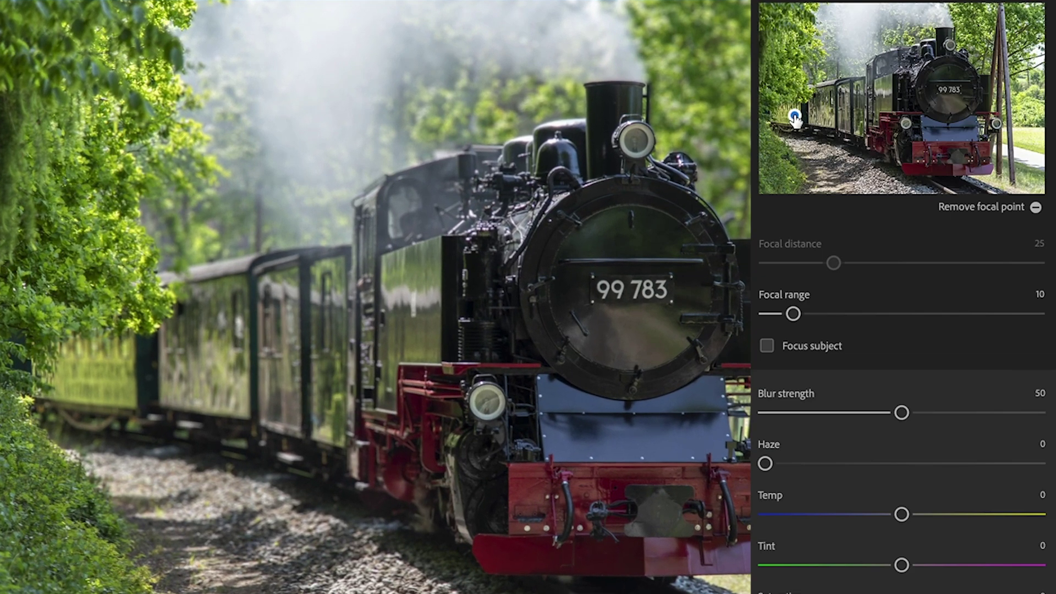
click(794, 116)
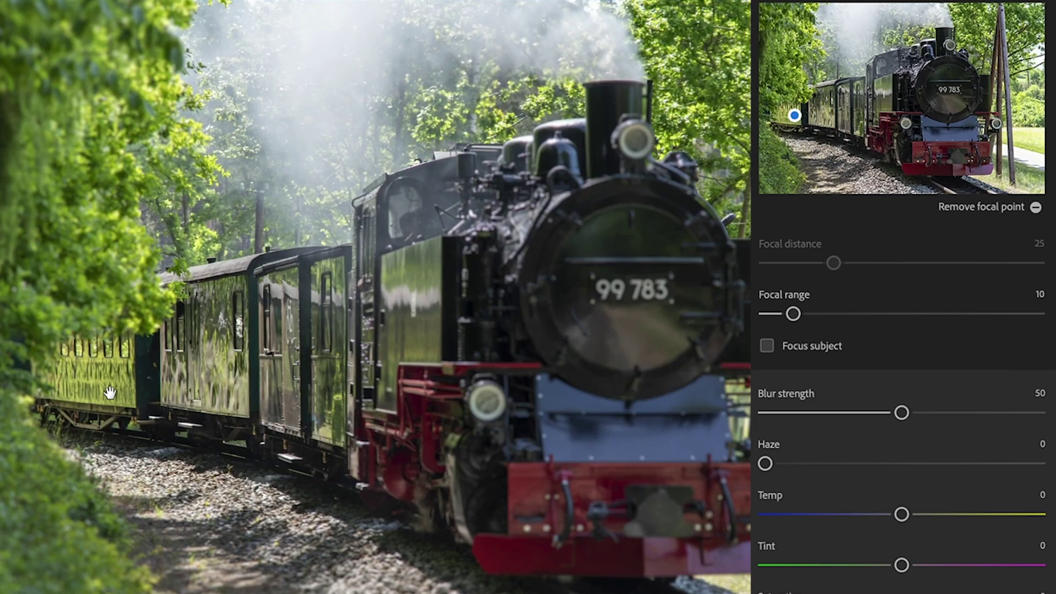
click(959, 87)
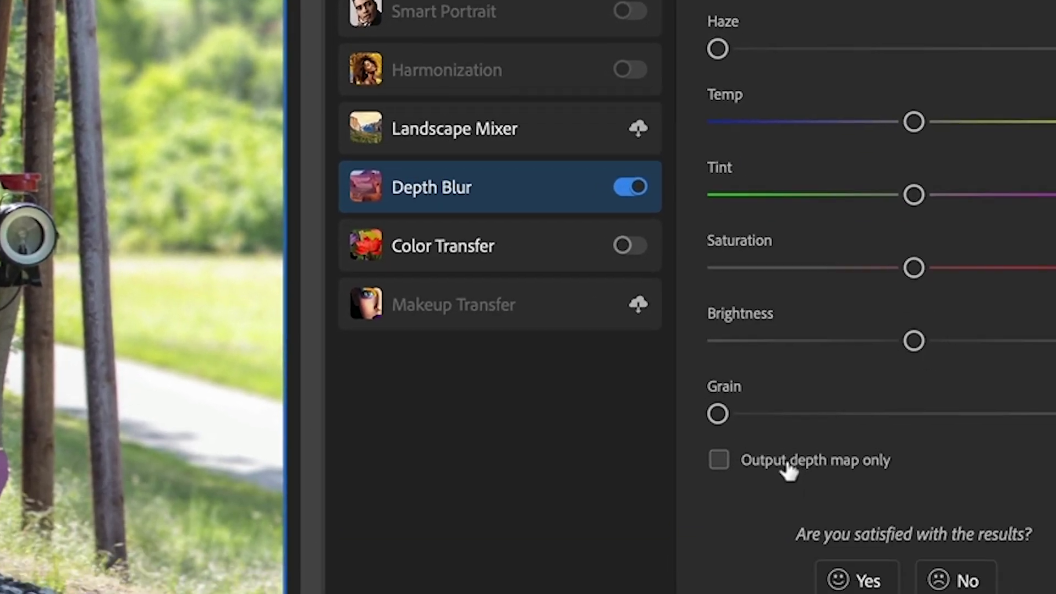
click(634, 326)
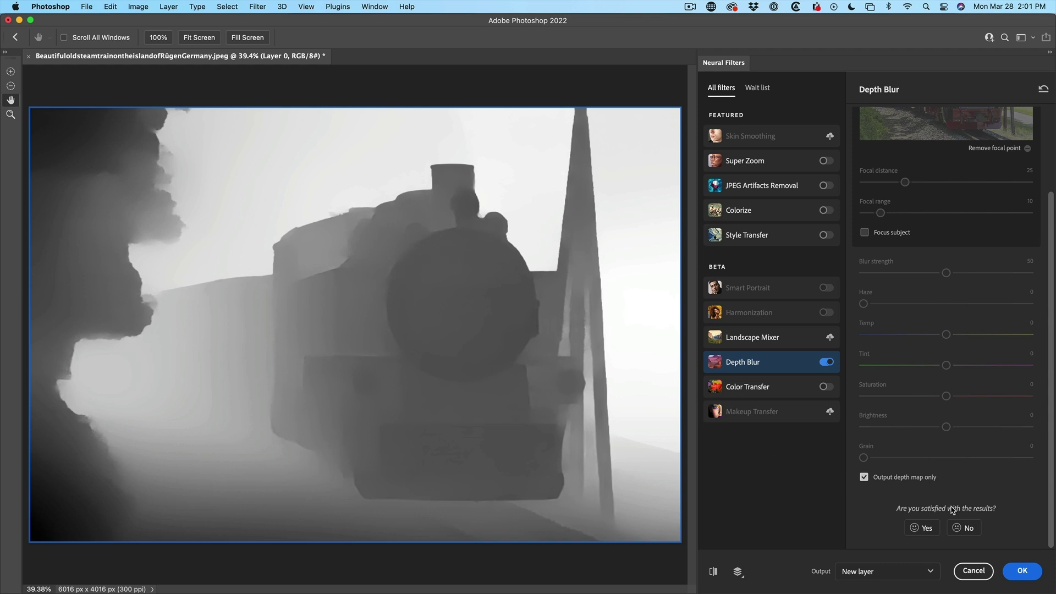
- Apply the Depth Blur depth map as a new layer above the train photo
click(1021, 571)
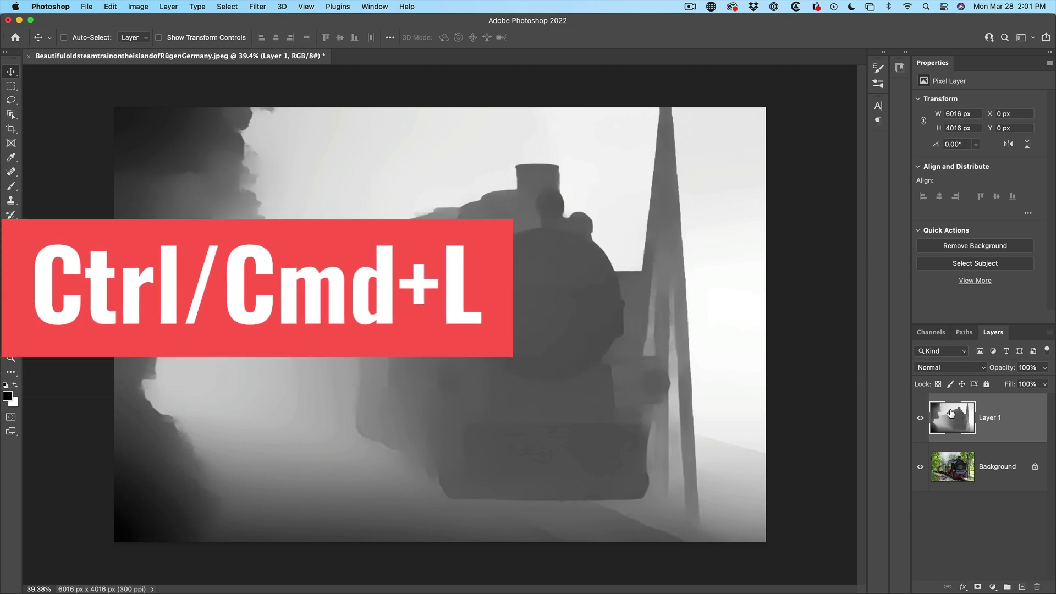
- Apply Levels with black point 34 and midtones 0.83 to the depth map, then hide it
key(ctrl+l)
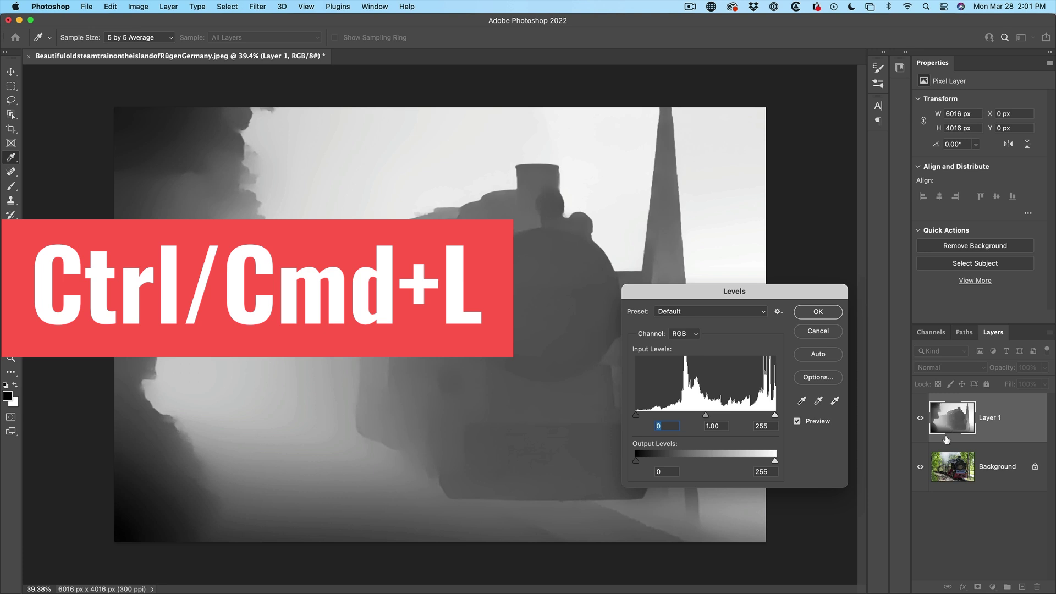
drag(724, 291, 745, 92)
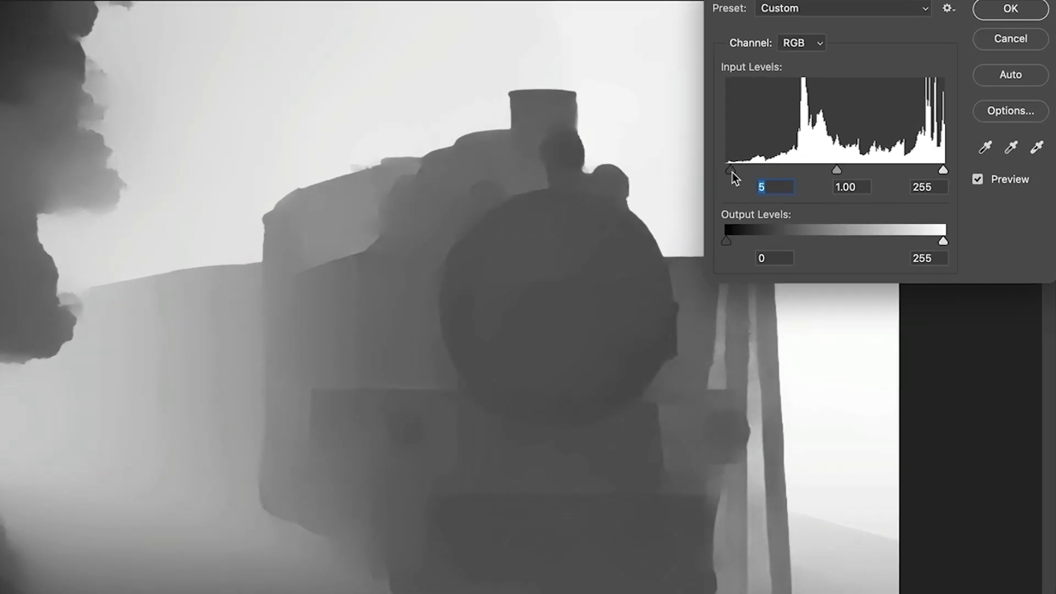
drag(730, 170, 755, 170)
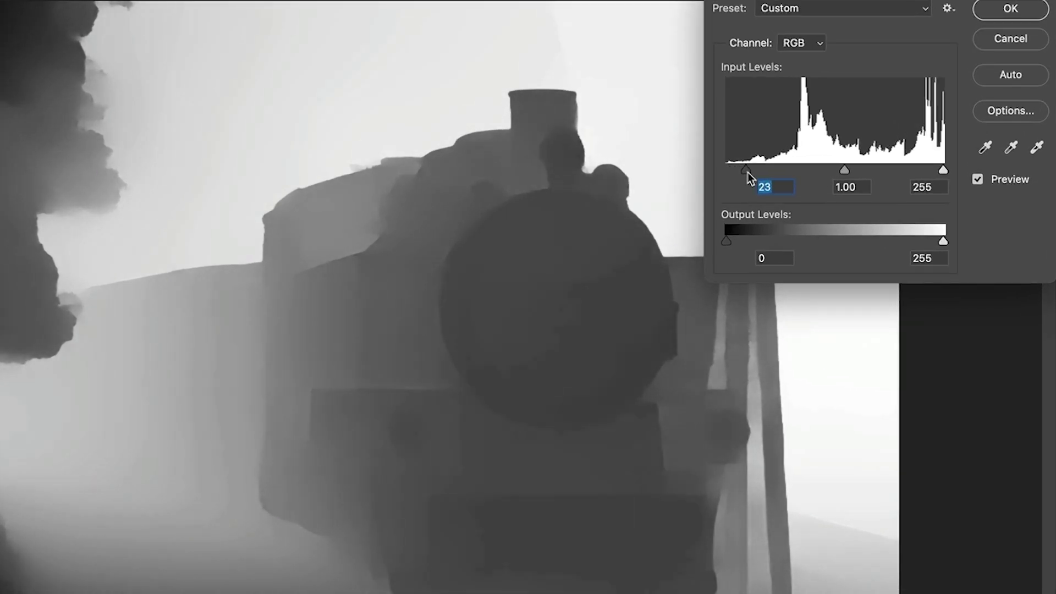
drag(849, 170, 862, 170)
click(859, 171)
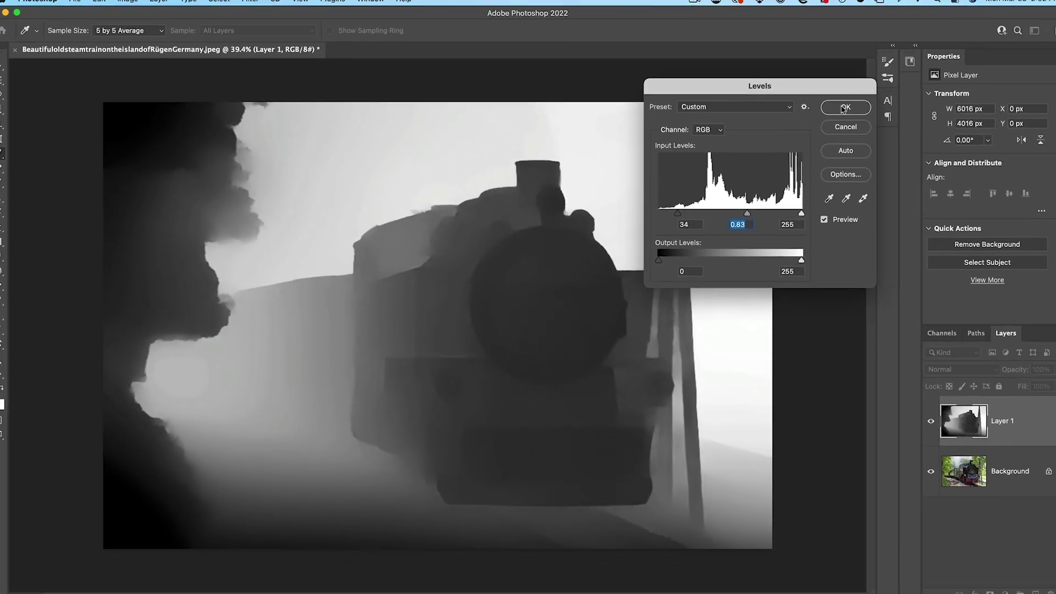
click(845, 108)
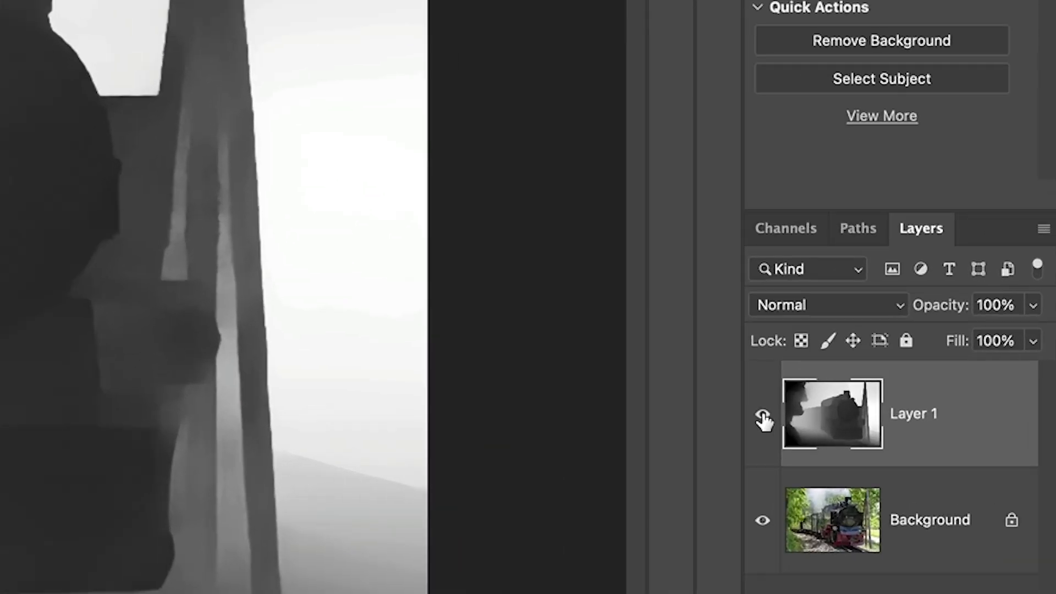
click(763, 416)
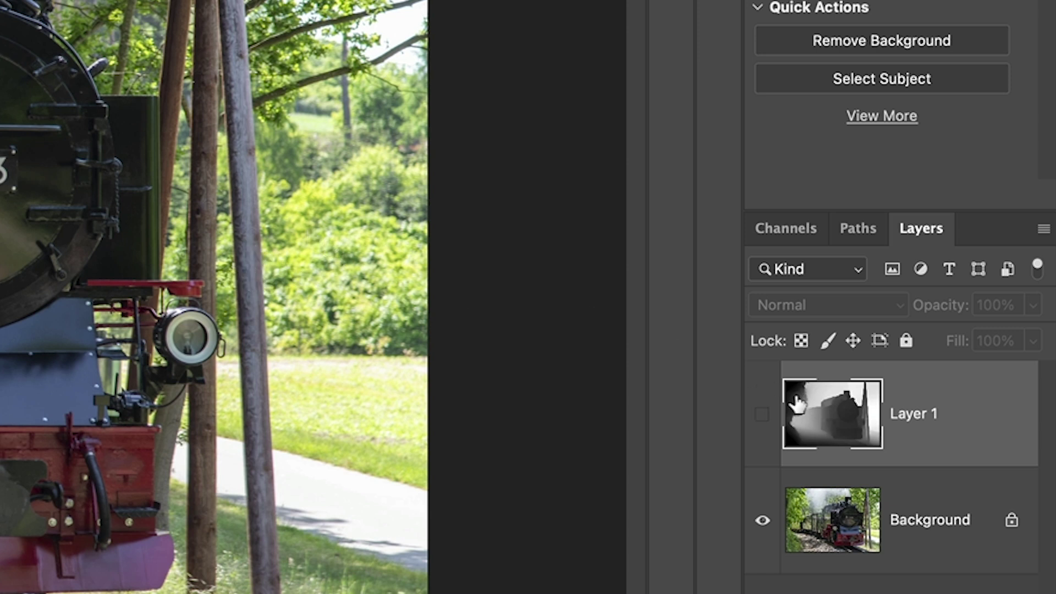
- Show the depth map layer again for comparison, then hide it once more
click(762, 413)
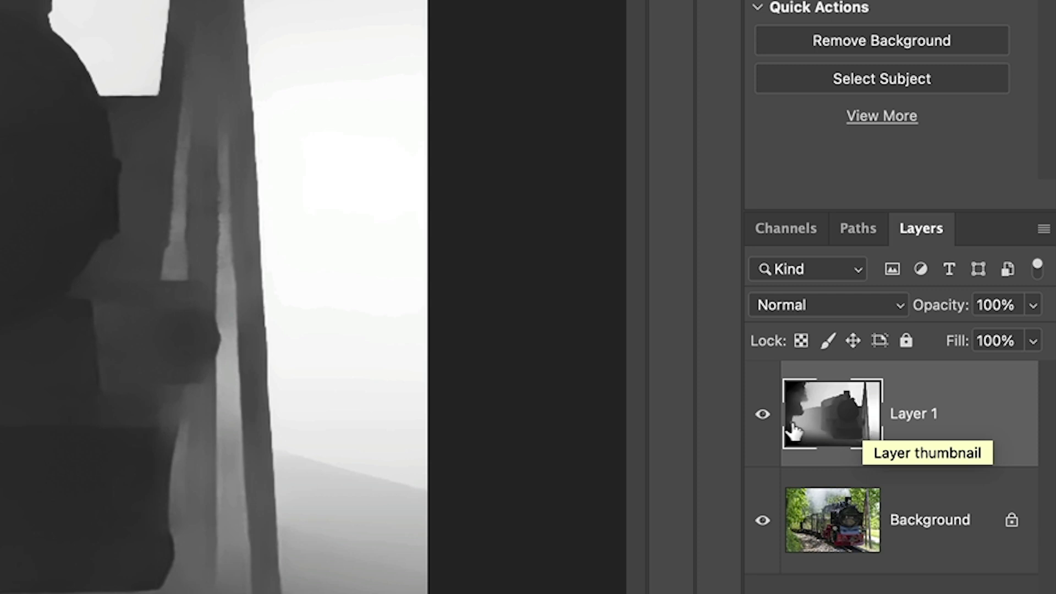
click(763, 413)
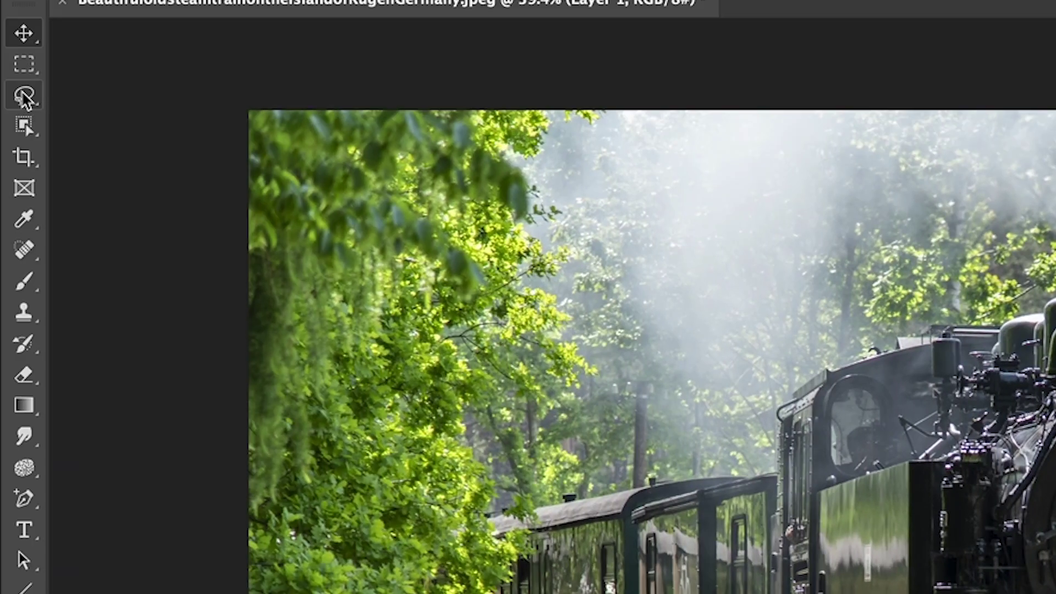
right_click(24, 93)
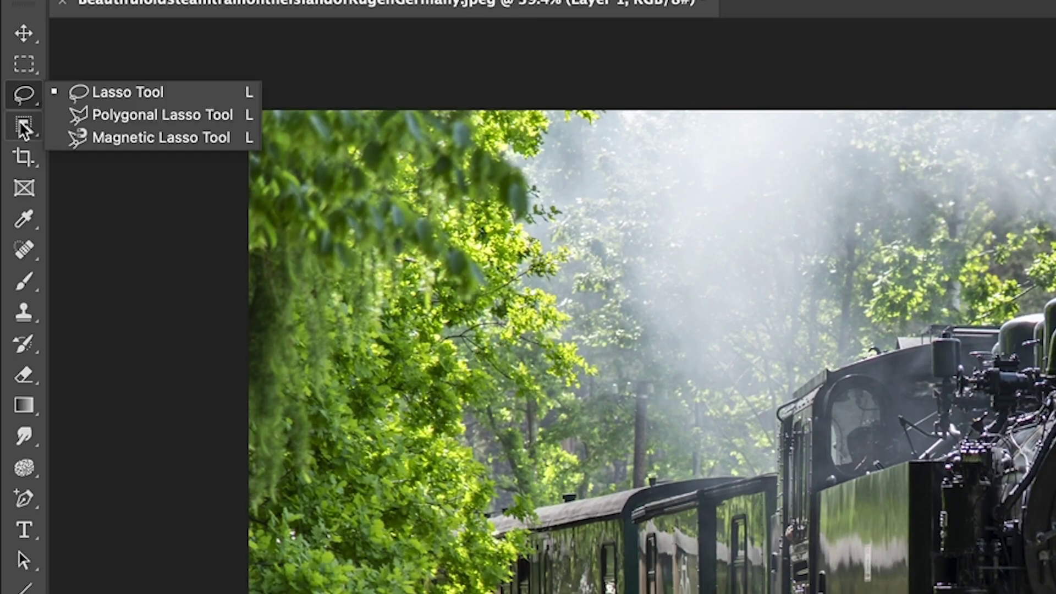
- Choose the Polygonal Lasso Tool for depth-map cleanup and bring up the image's colour channels
right_click(24, 126)
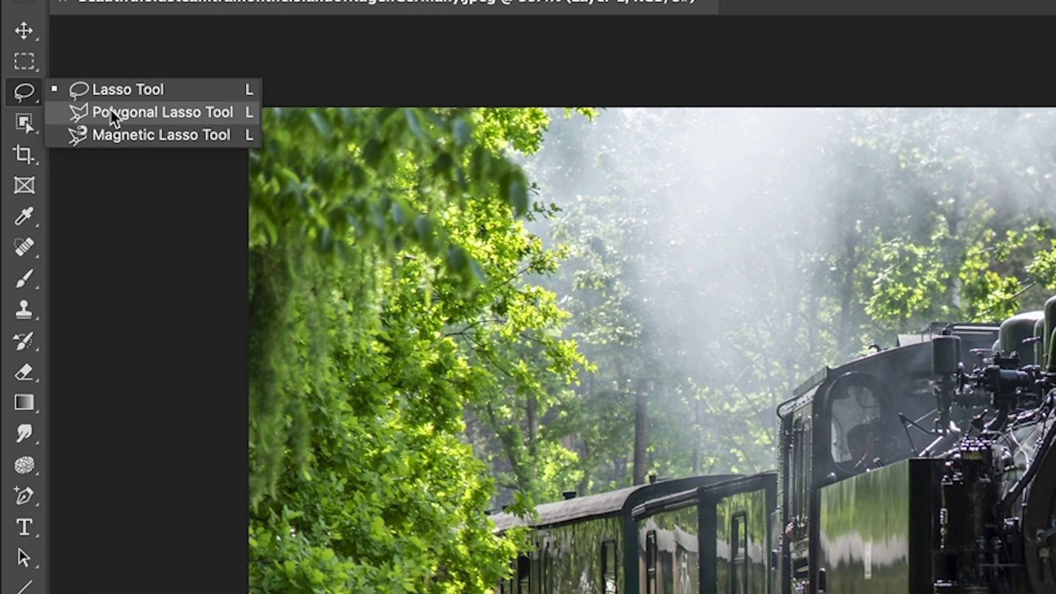
click(111, 110)
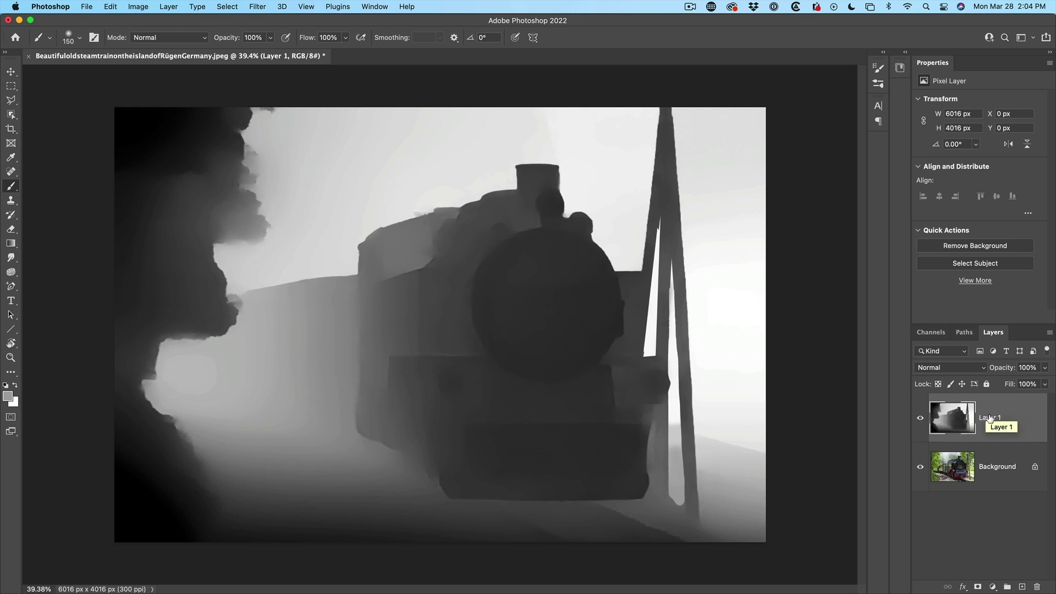
click(935, 333)
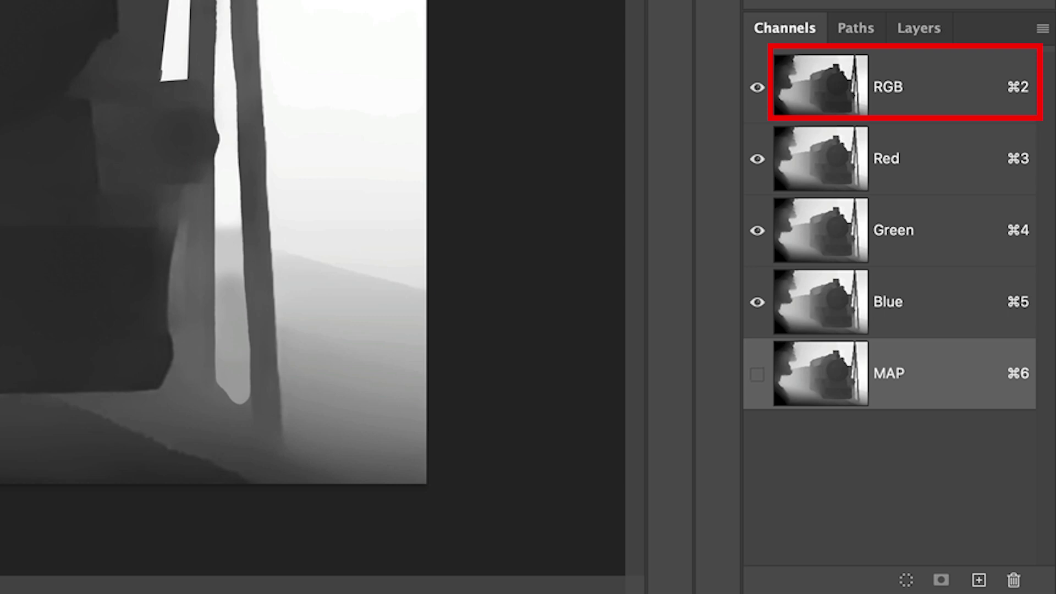
- Return to the RGB composite and Layers list, then duplicate the Background layer
click(900, 87)
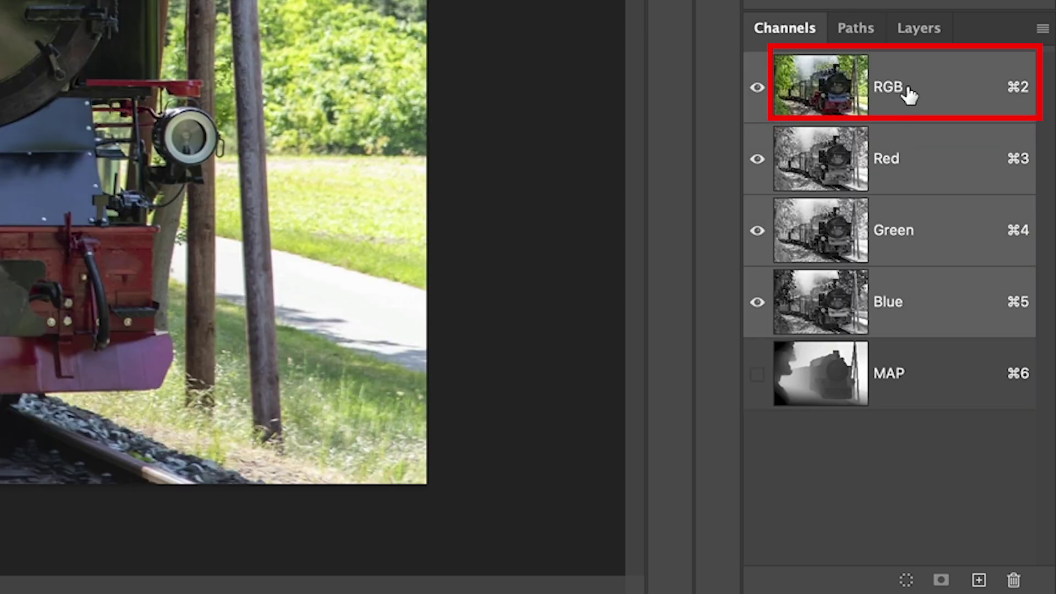
click(919, 27)
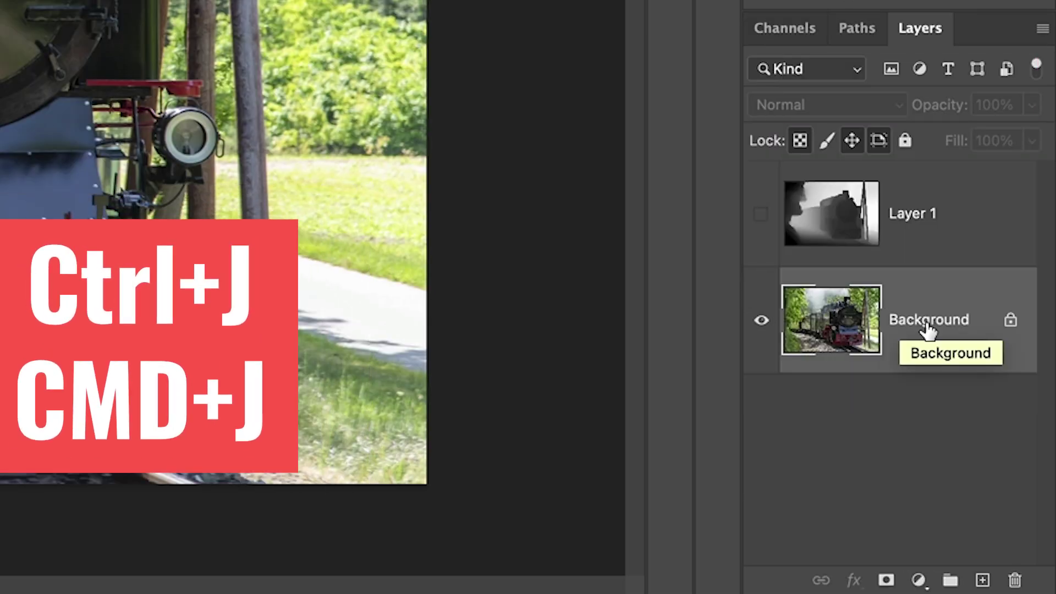
key(ctrl+j)
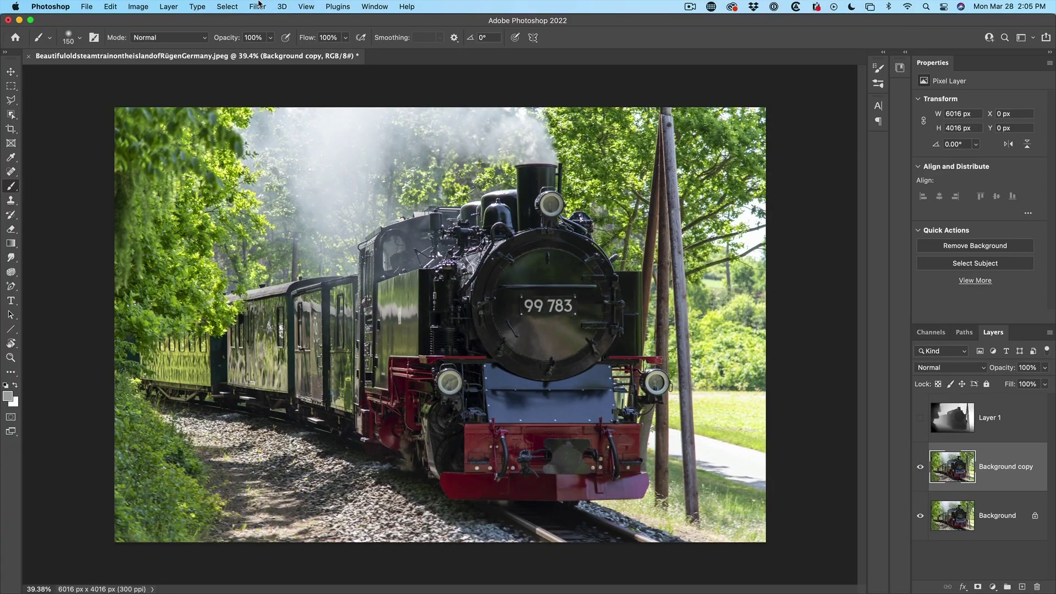
- Bring up the Filter menu's Blur submenu for the Background copy layer
click(257, 7)
mouse_move(281, 148)
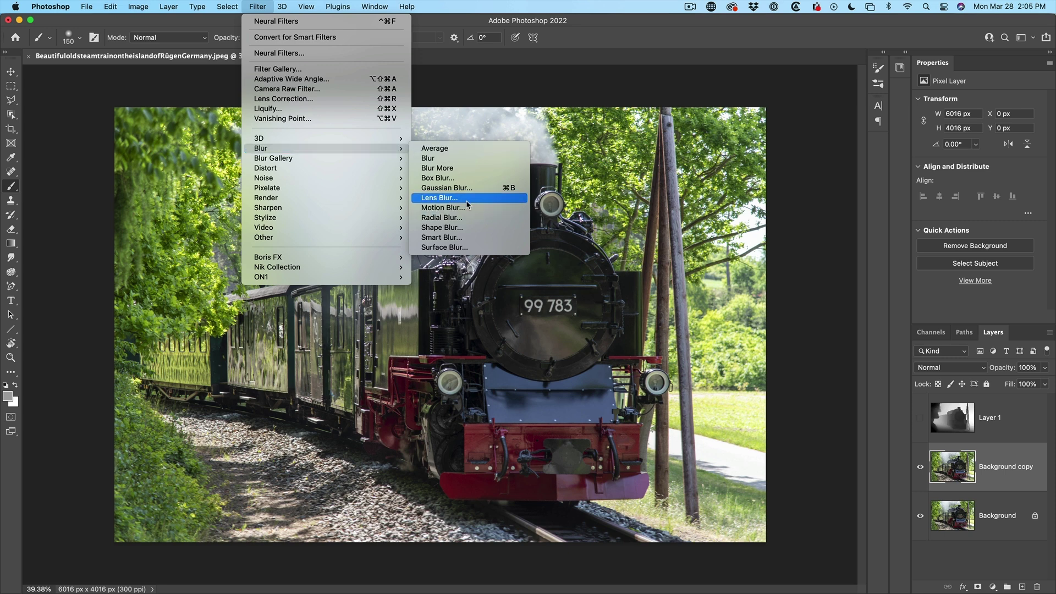
- Set Lens Blur to a hexagonal iris, MAP depth source and radius 61, focused on the locomotive
click(446, 198)
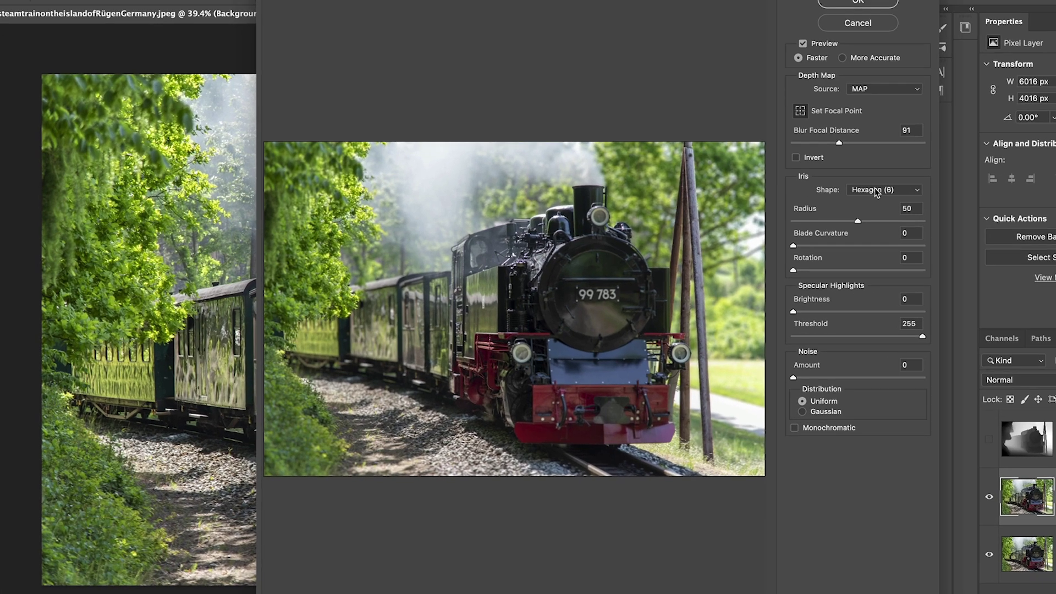
click(832, 205)
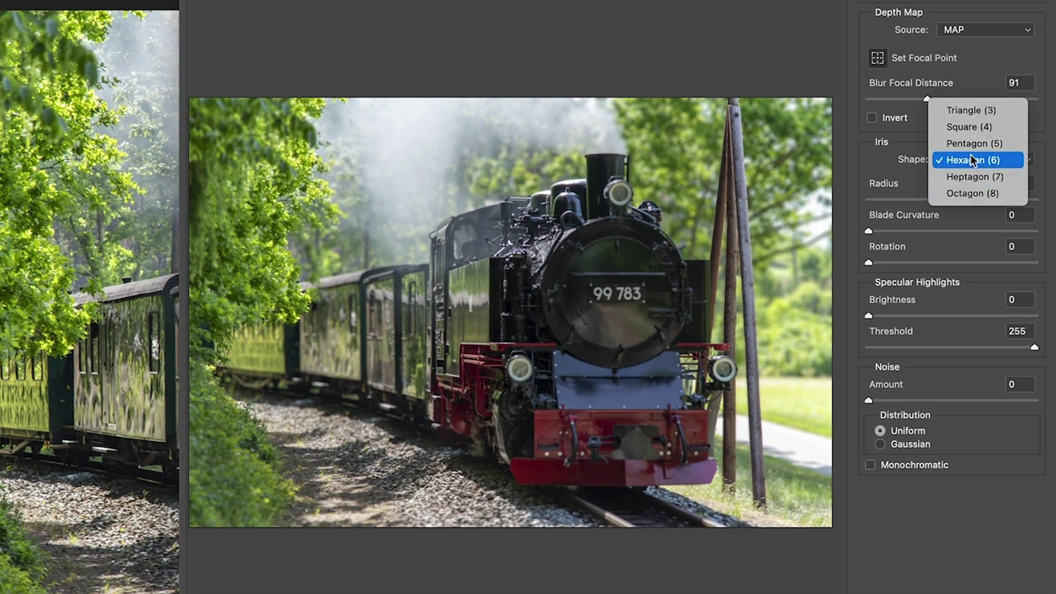
click(972, 160)
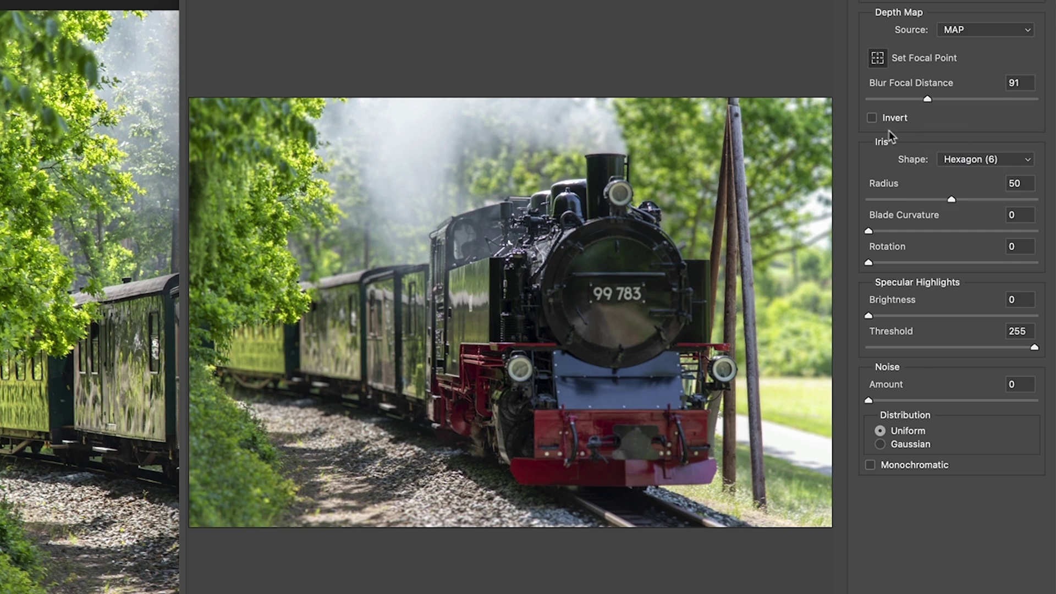
click(962, 32)
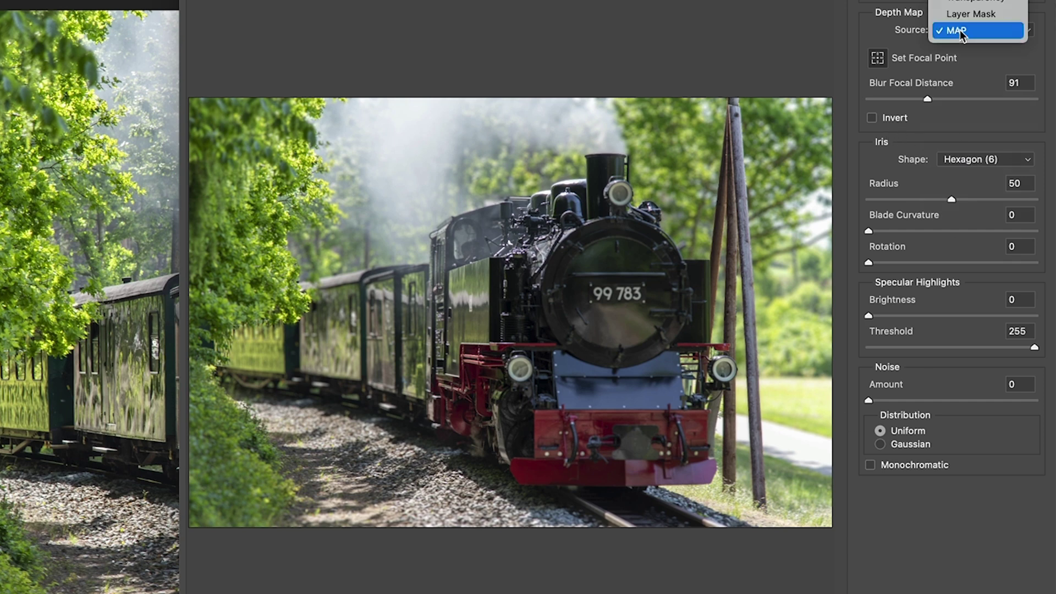
click(961, 31)
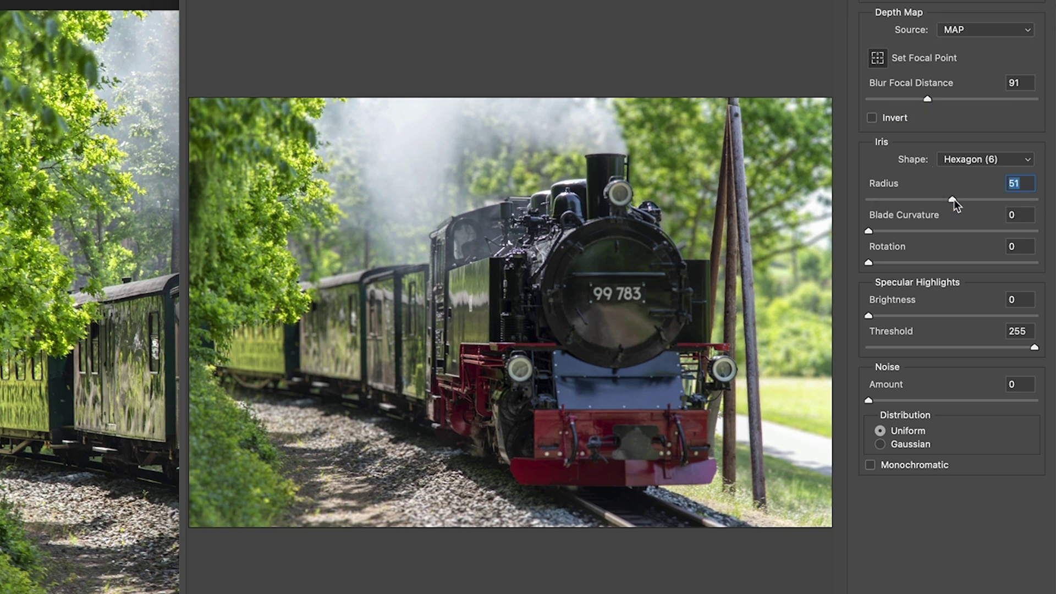
drag(954, 199, 969, 198)
click(614, 287)
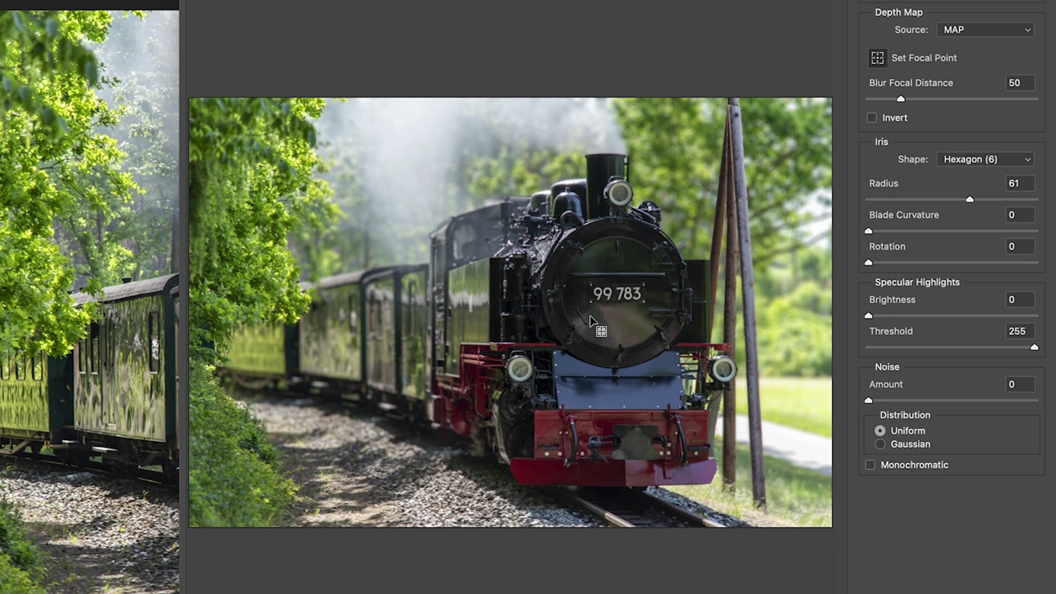
- Try focal points on the rear carriages and the pole, then refocus on the locomotive front
click(251, 347)
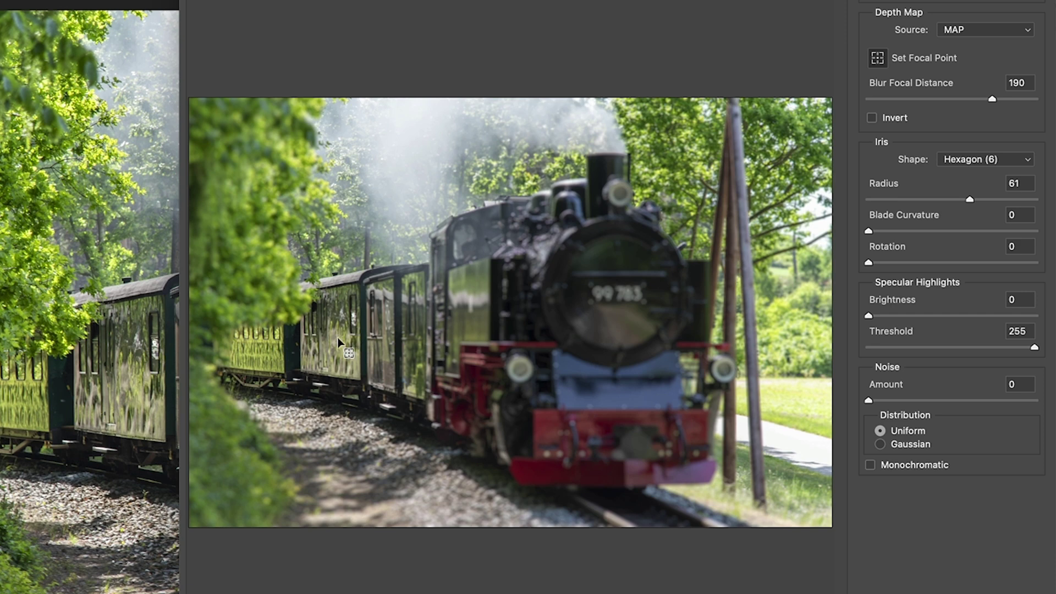
click(743, 234)
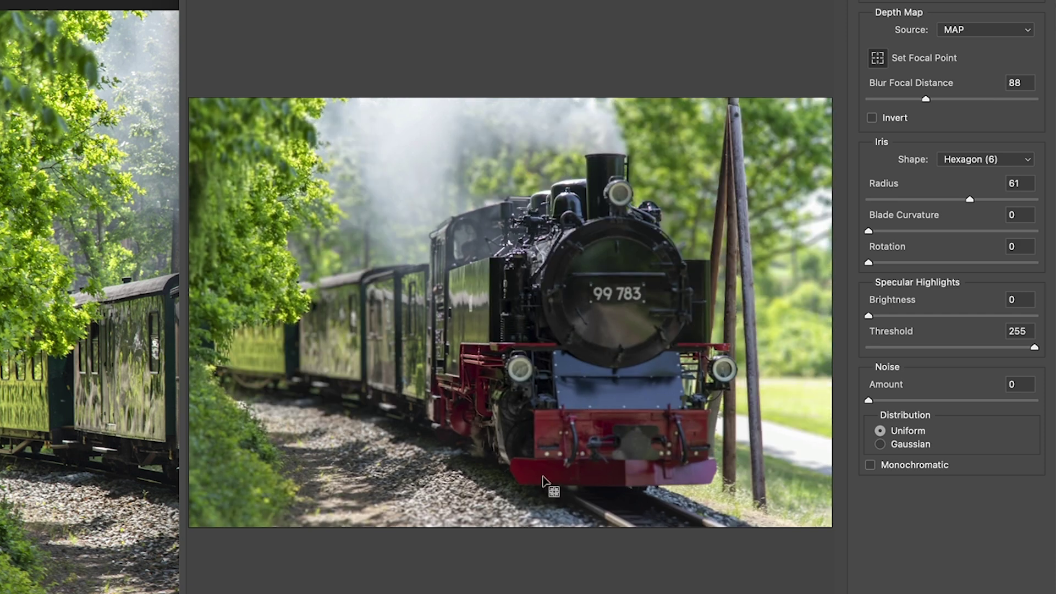
click(571, 472)
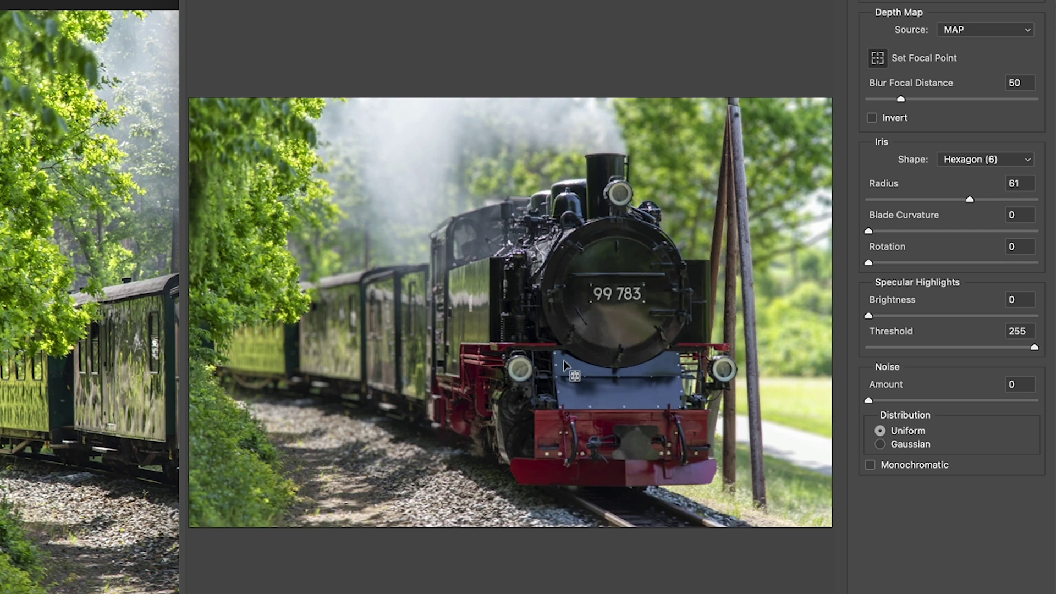